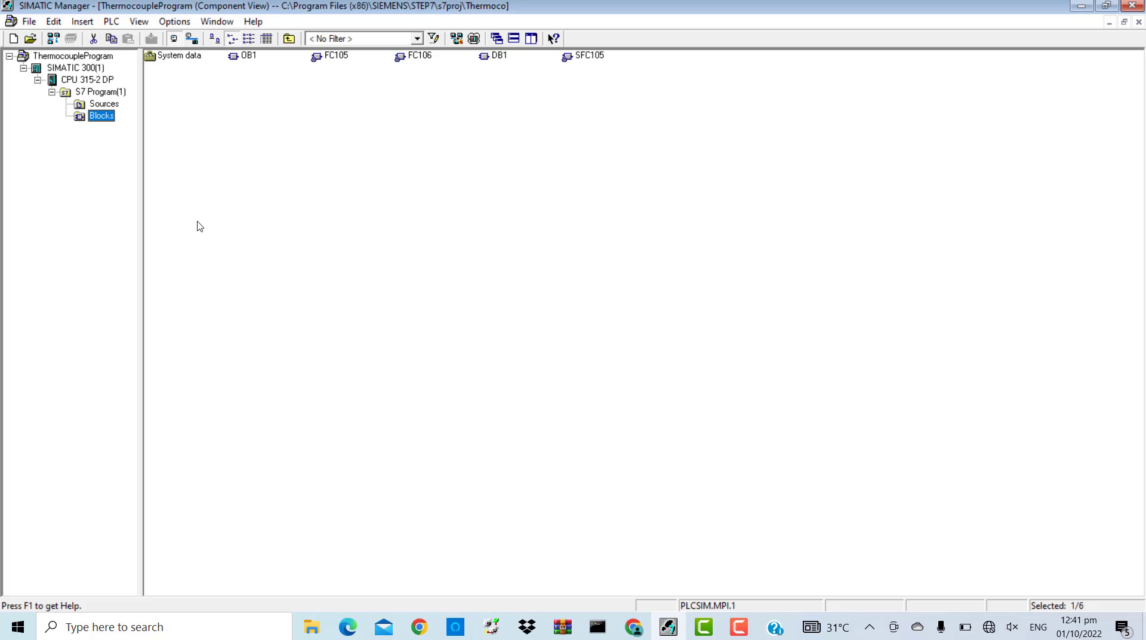
Step: Open OB1 from Blocks, view its networks maximized, close it, and show SIMATIC 300(1)
left_click(89, 69)
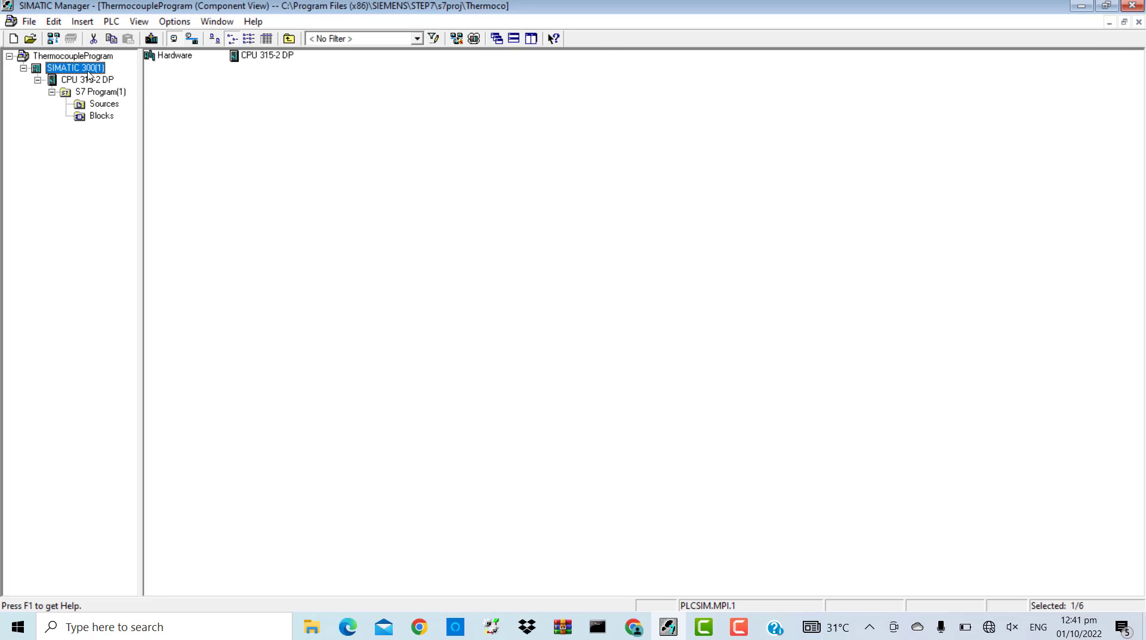
left_click(102, 117)
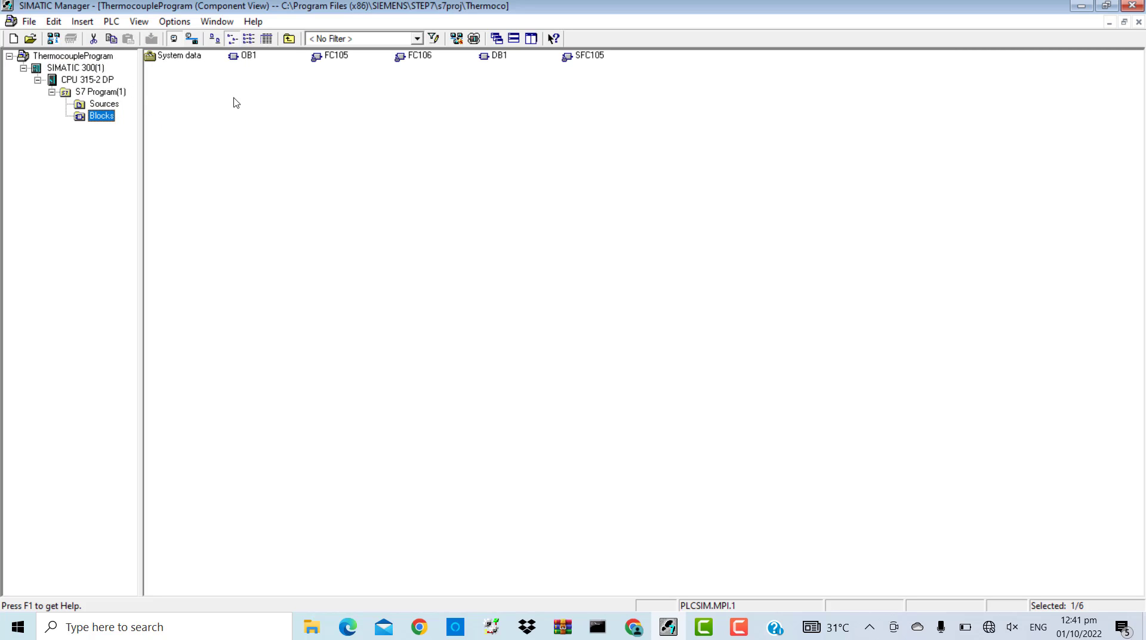
left_click(248, 56)
double_click(242, 57)
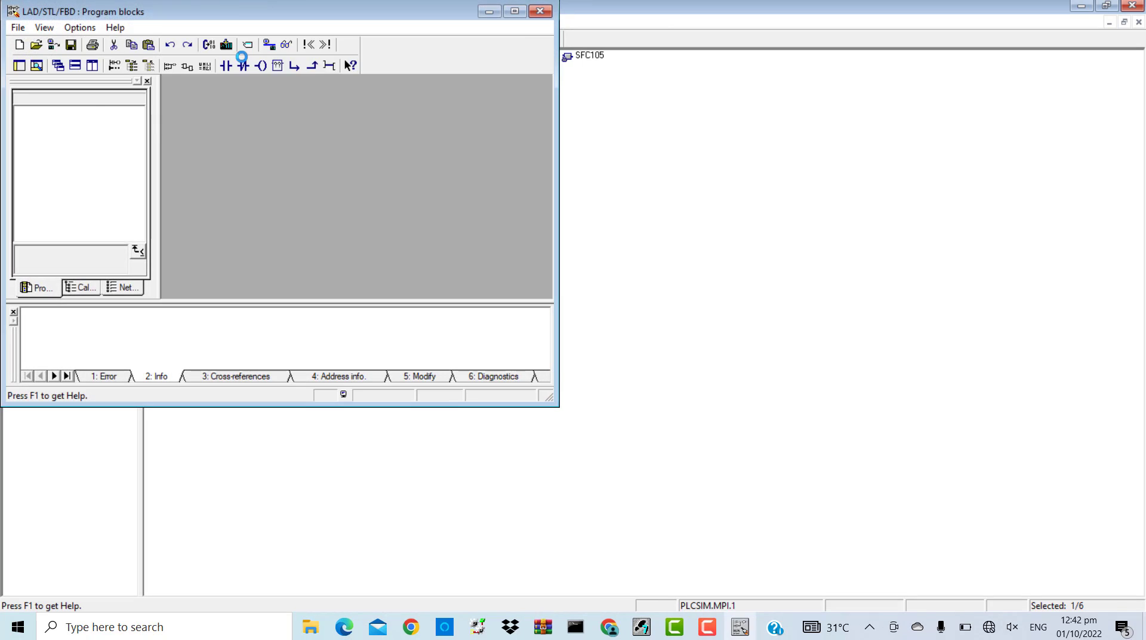
left_click(514, 10)
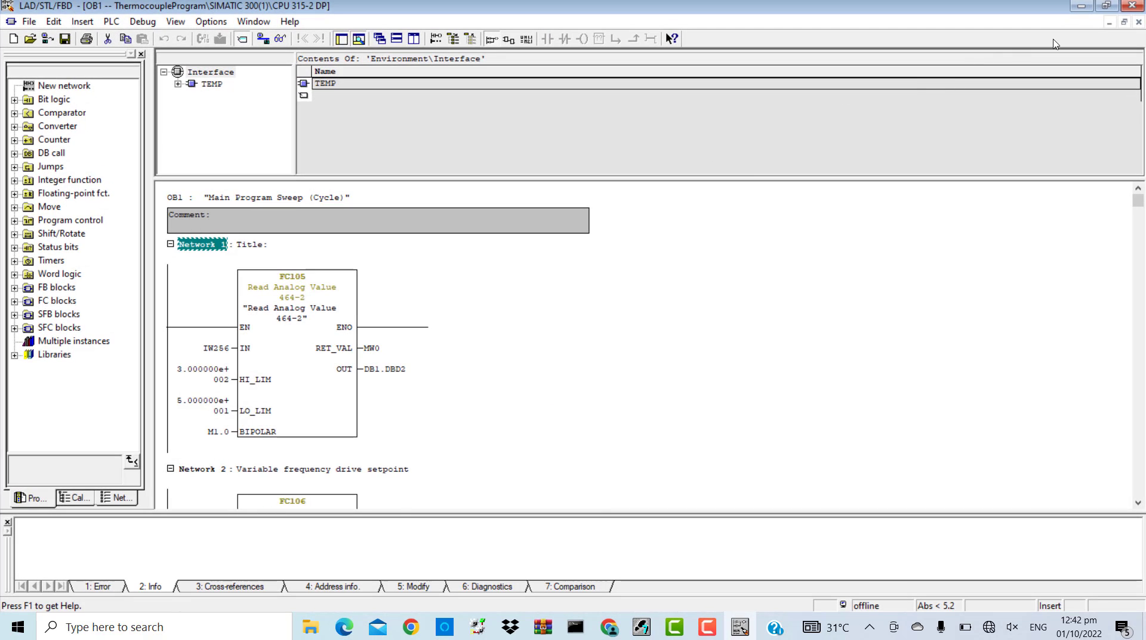
left_click(1130, 9)
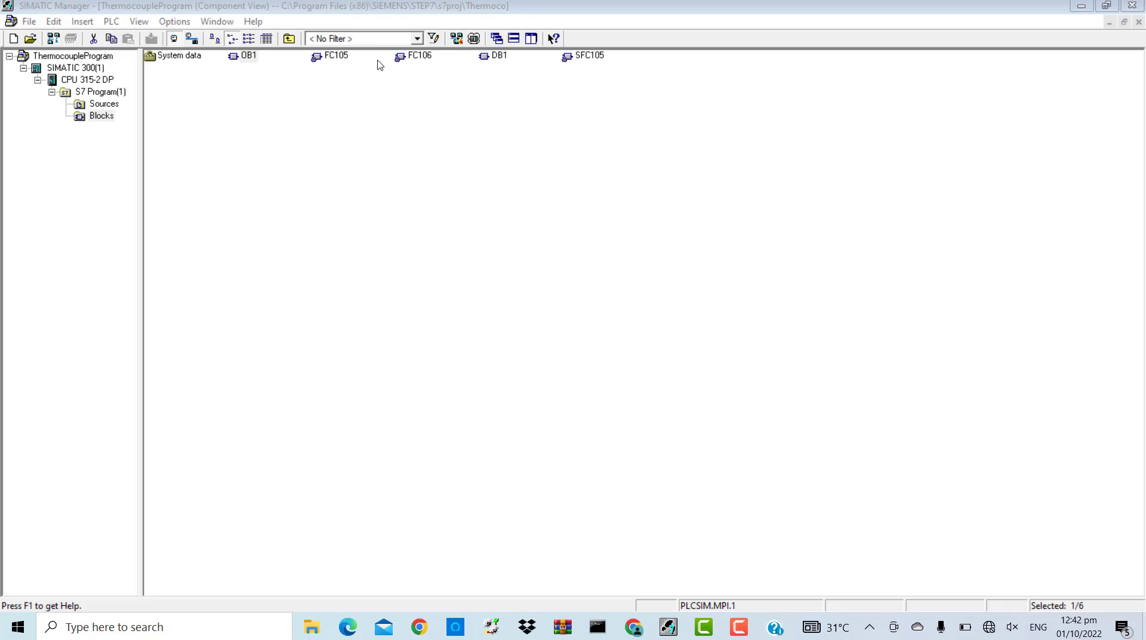
left_click(314, 95)
left_click(87, 69)
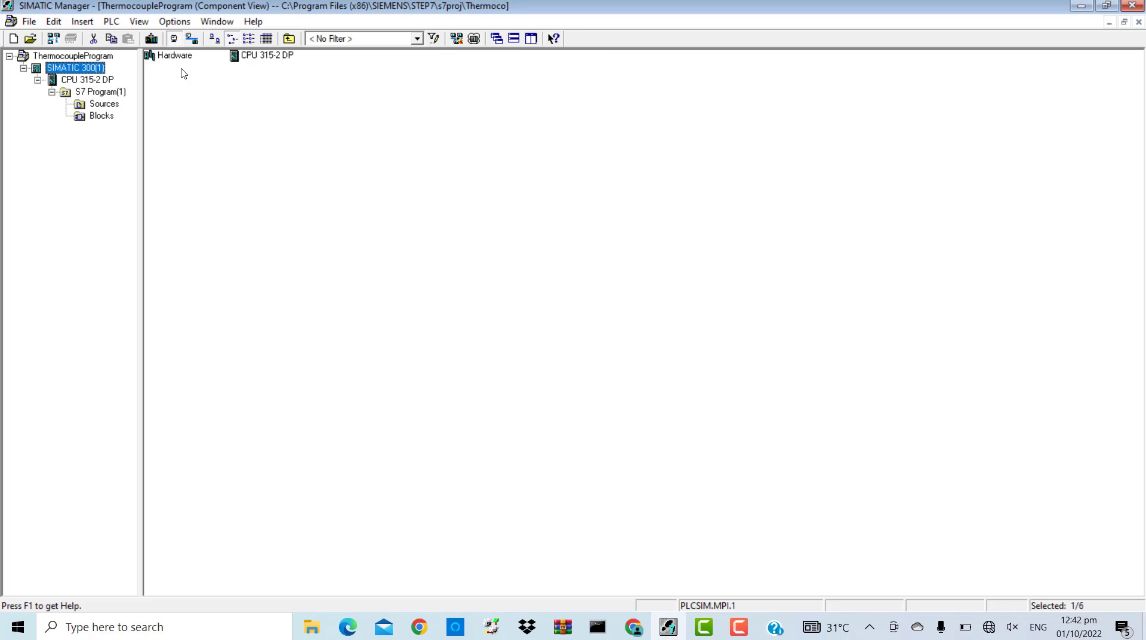
left_click(168, 55)
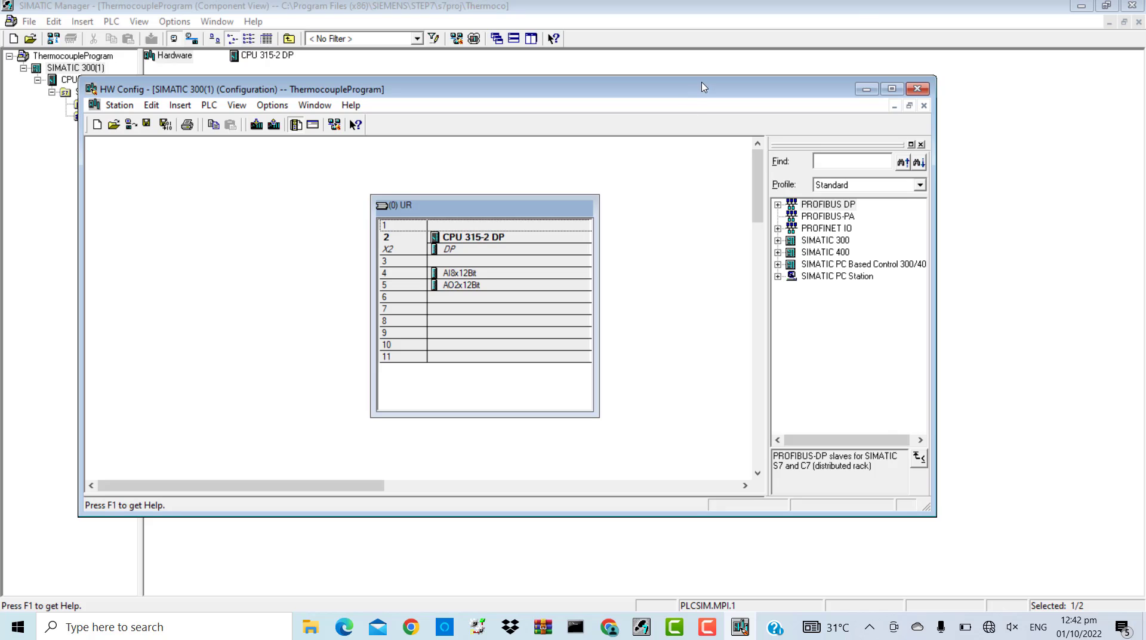
double_click(702, 87)
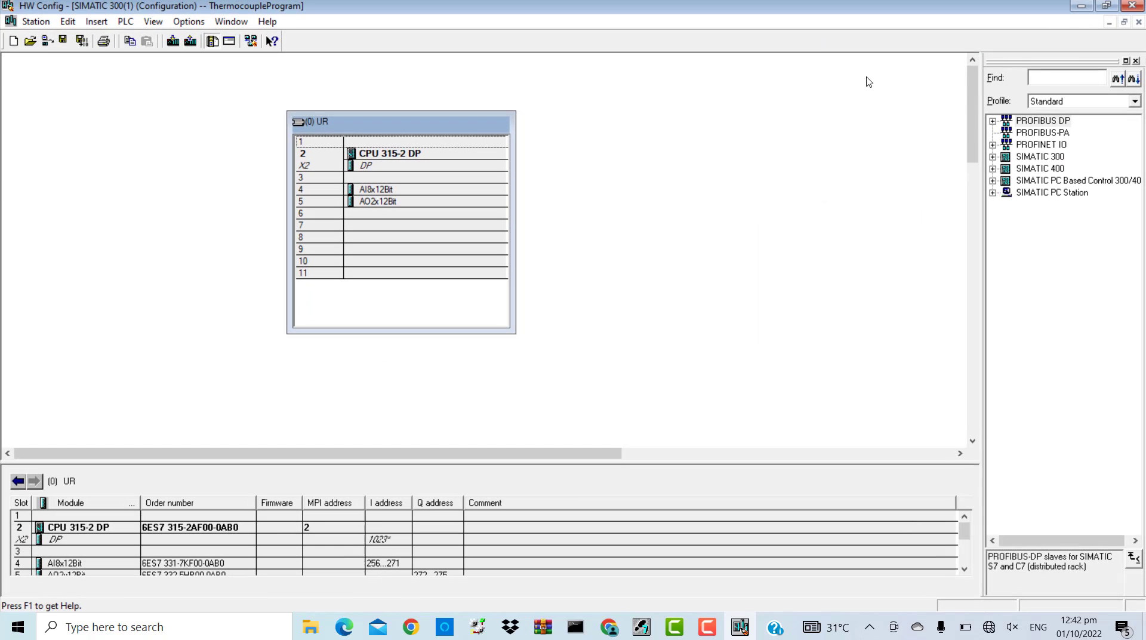
key("alt+F4")
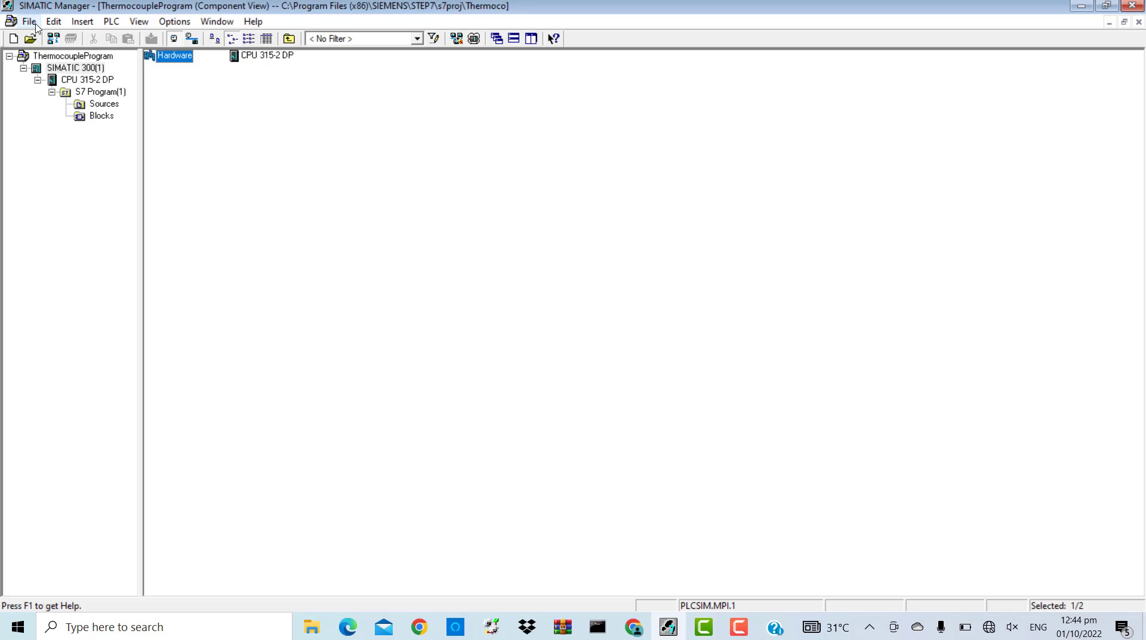
Step: Start archiving and choose ThermocoupleProgram as the project to archive
left_click(35, 24)
left_click(115, 253)
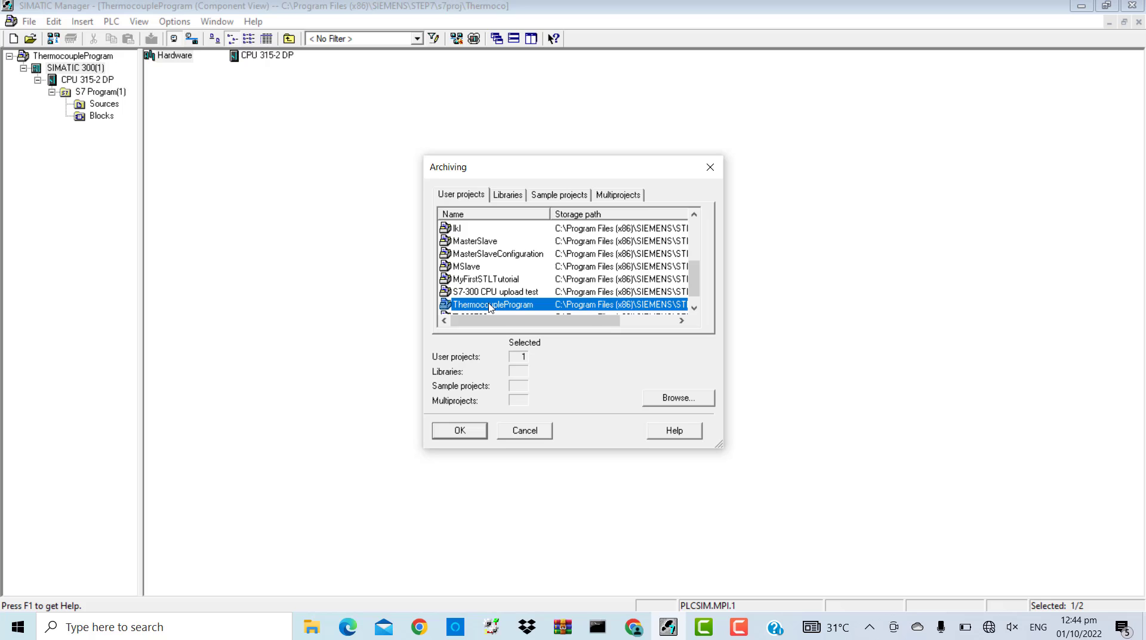
left_click(467, 432)
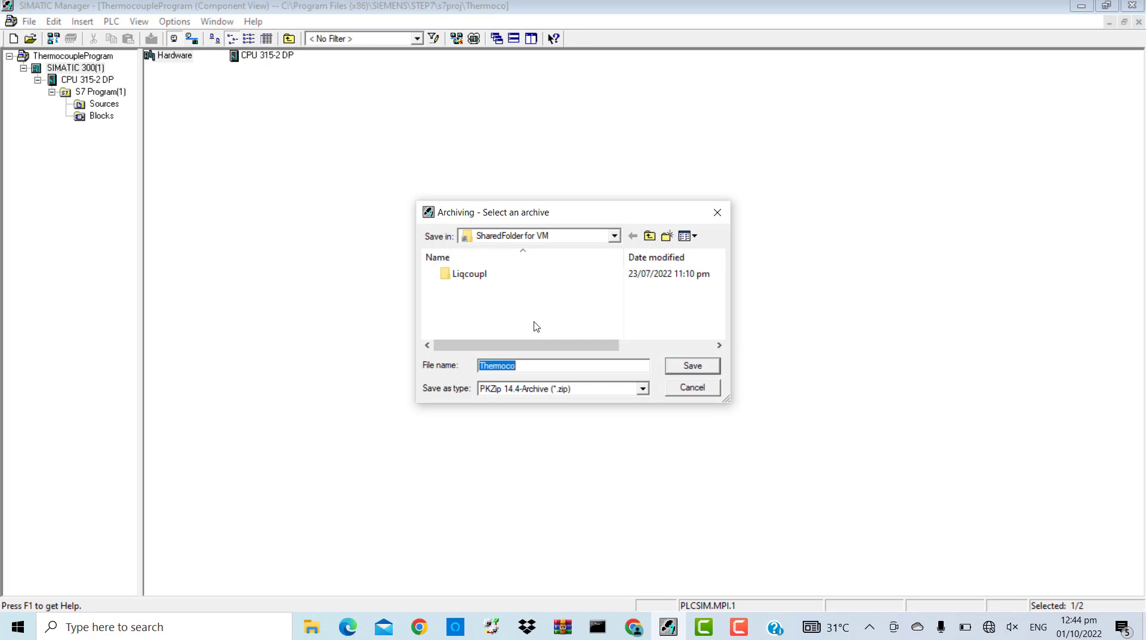
Step: Save the archive as Thermoco in Desktop's Archived PLC Project folder, accepting the archive options
left_click(614, 235)
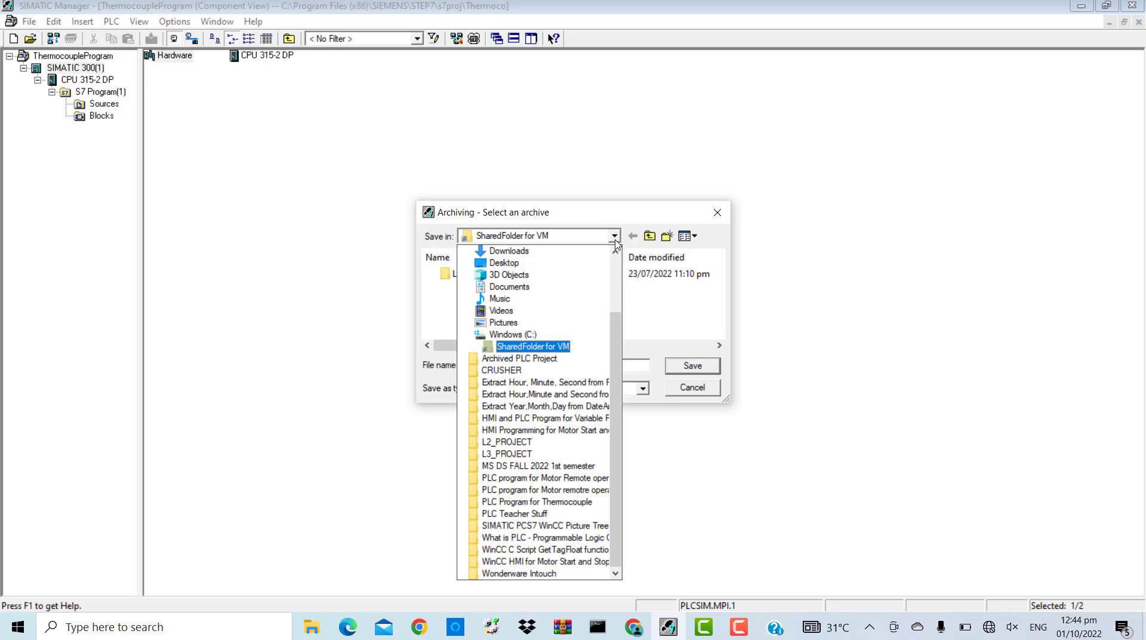
left_click(569, 264)
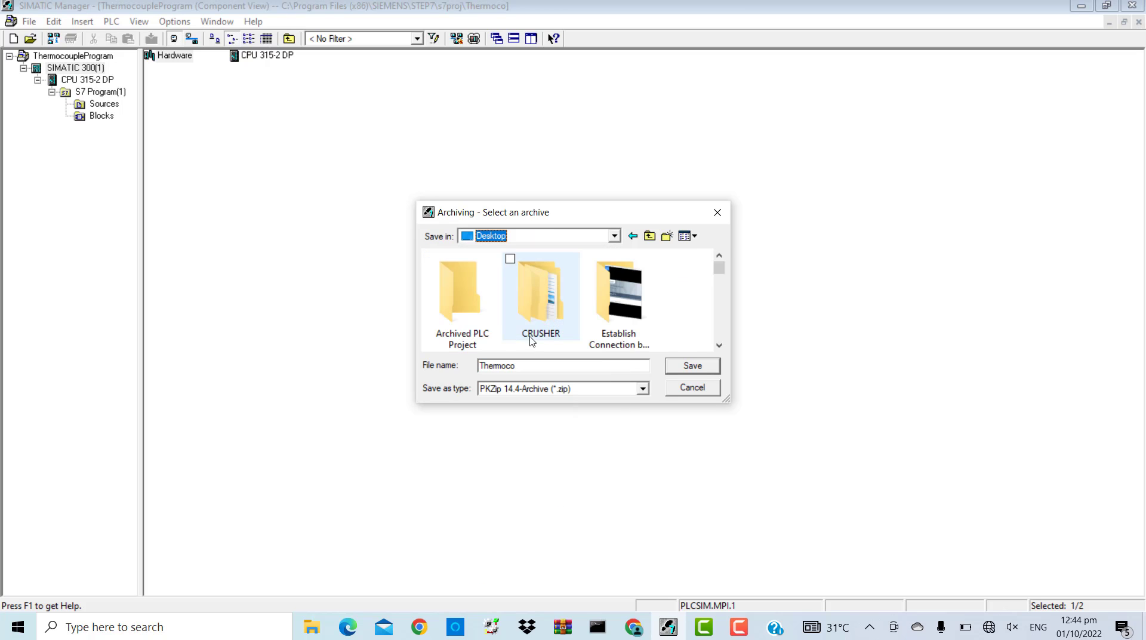
left_click(473, 318)
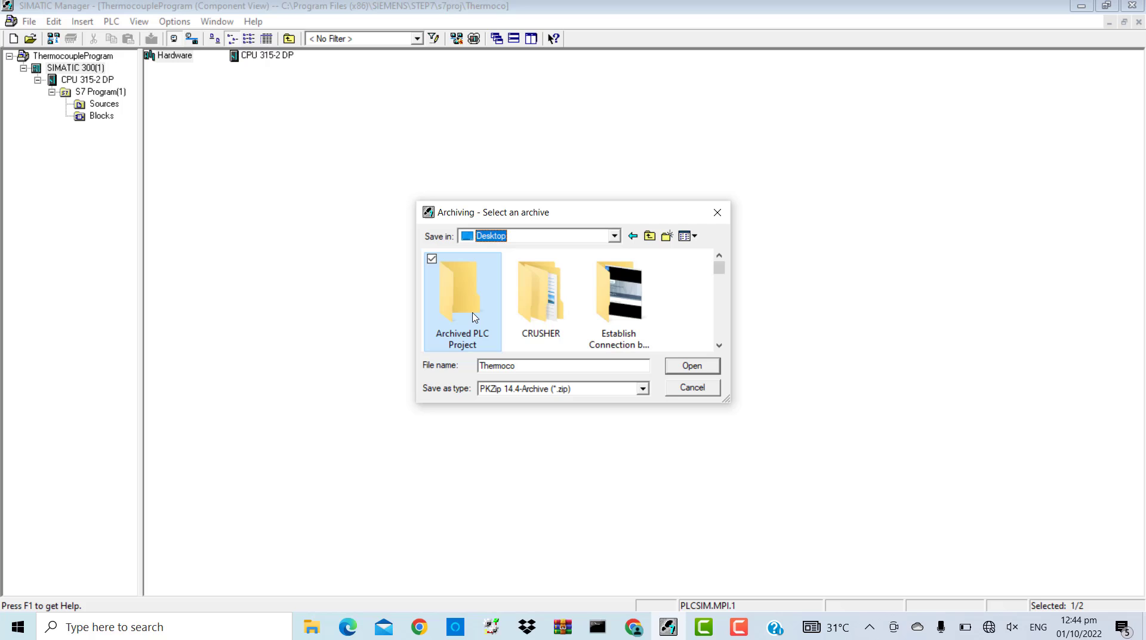
left_click(694, 367)
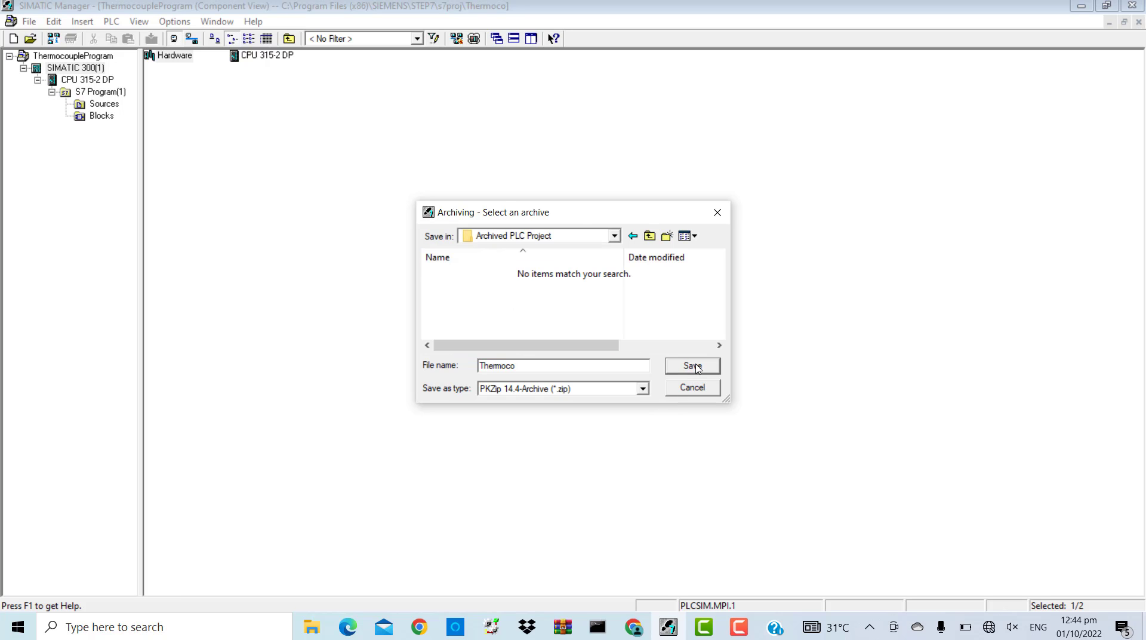
left_click(694, 366)
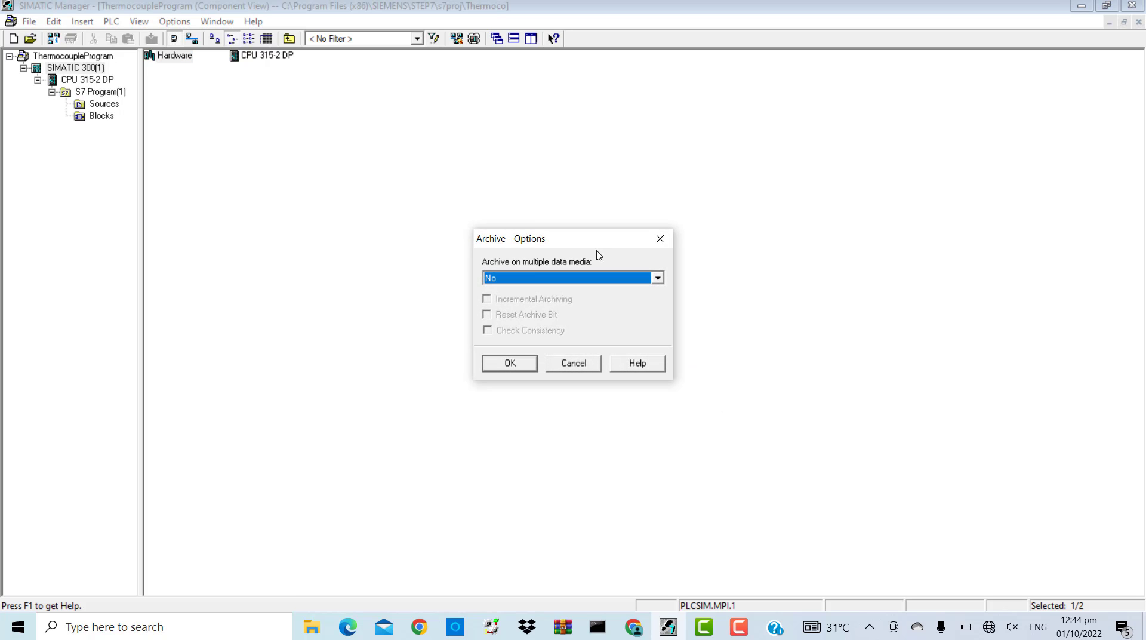
left_click(514, 362)
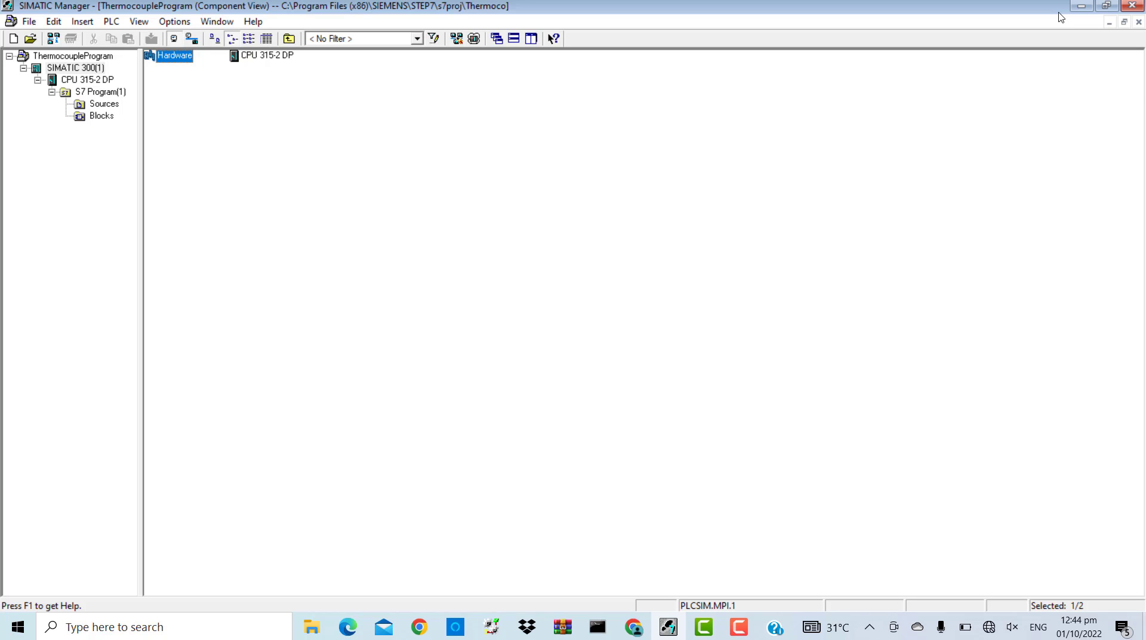
Step: Confirm Thermoco is a 138 KB ZIP in Archived PLC Project, then return to SIMATIC Manager
left_click(1081, 5)
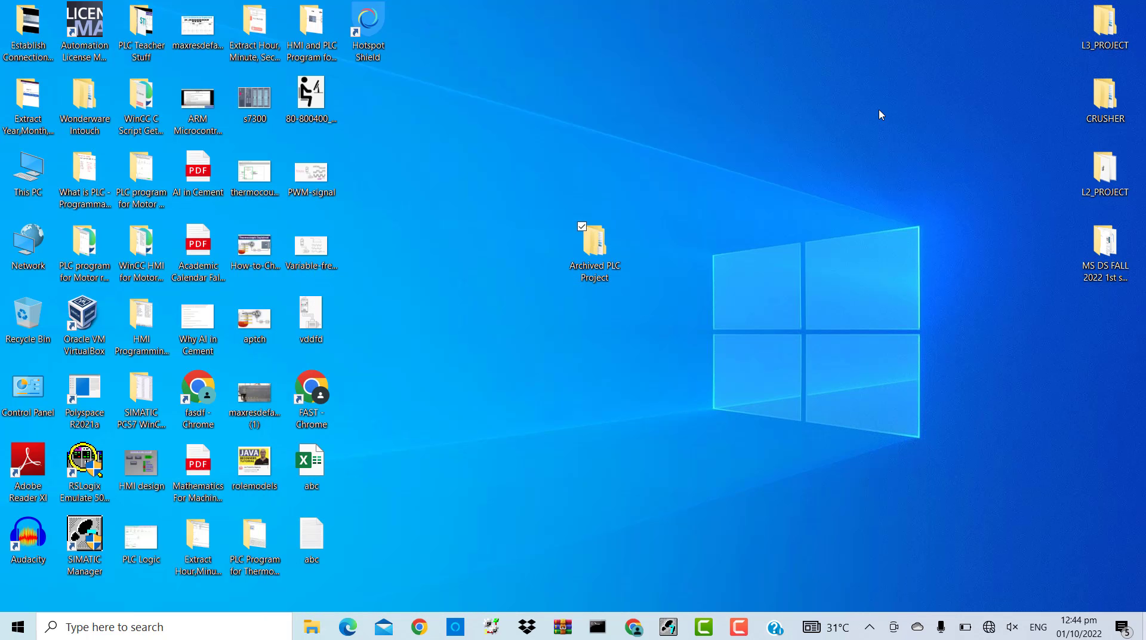
double_click(603, 258)
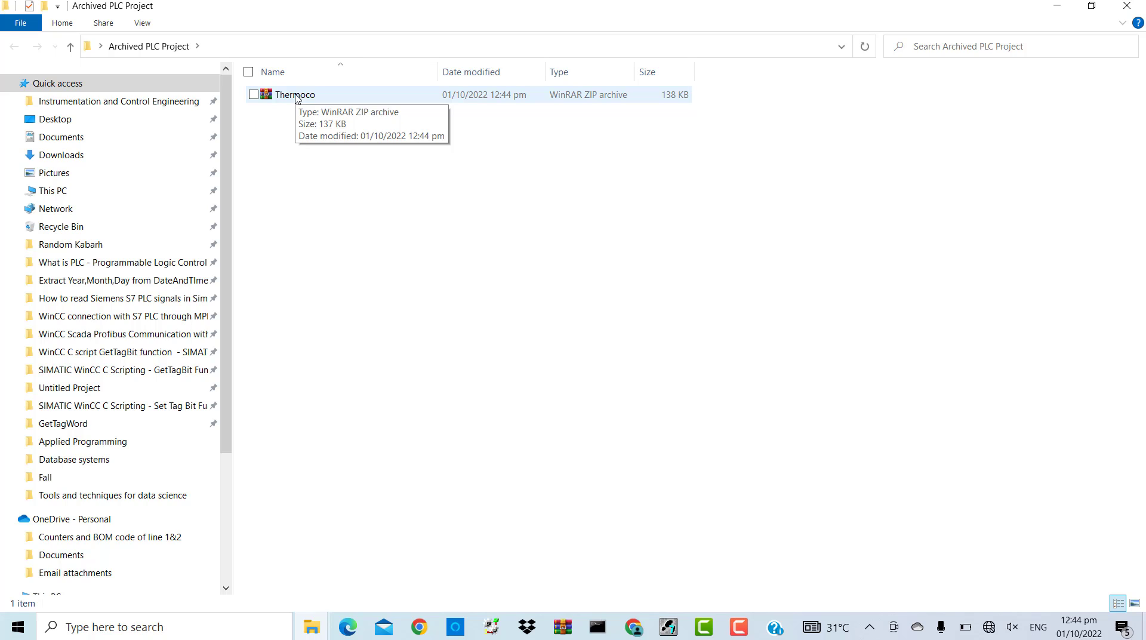
left_click(296, 95)
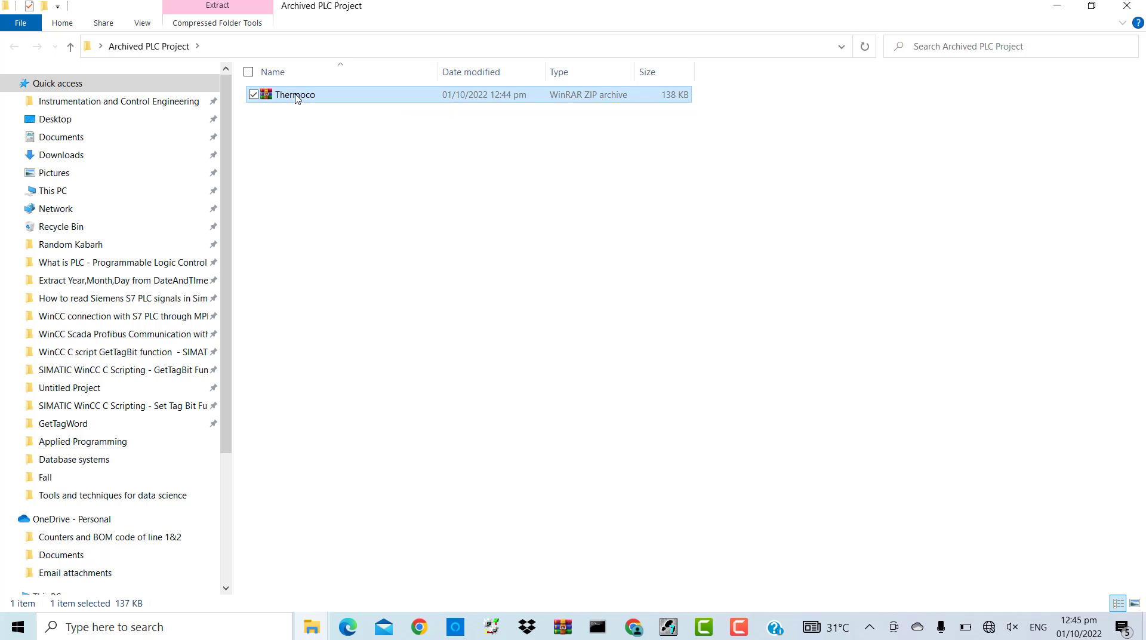
right_click(296, 96)
left_click(399, 150)
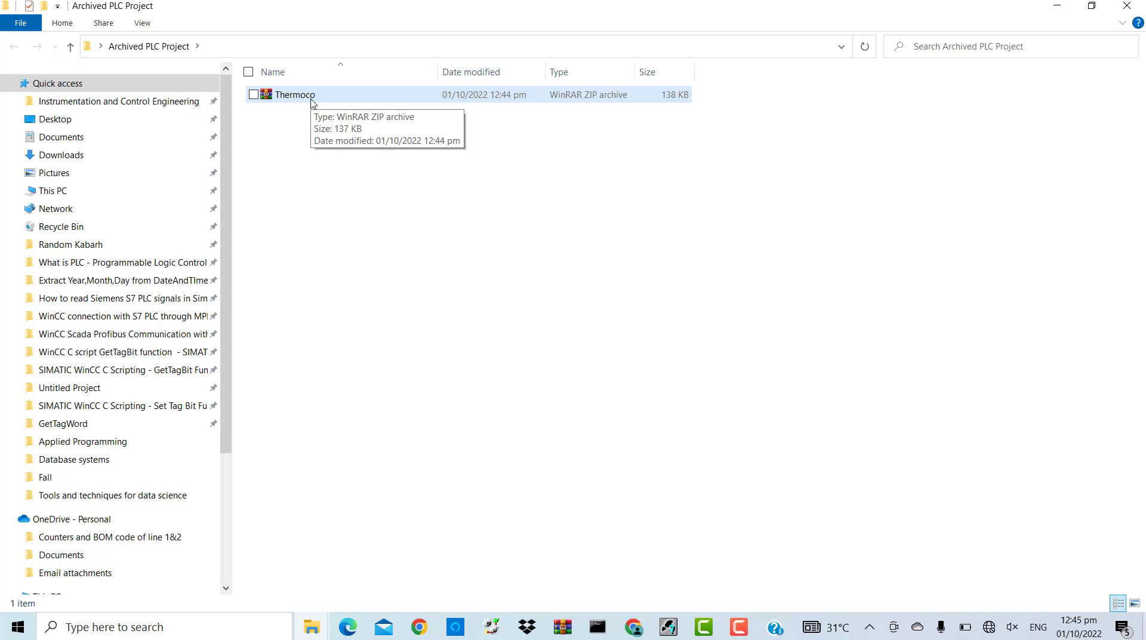
left_click(669, 625)
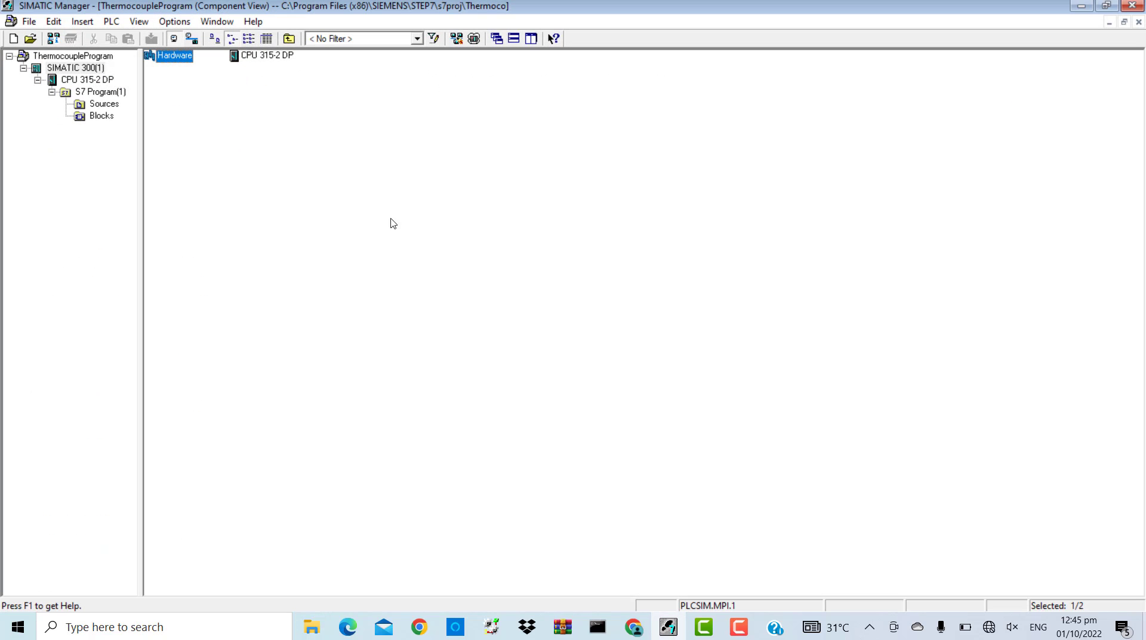
Step: Close and relaunch SIMATIC Manager, dismissing the SID reminder and missing software package warning
left_click(1142, 7)
left_click(1066, 12)
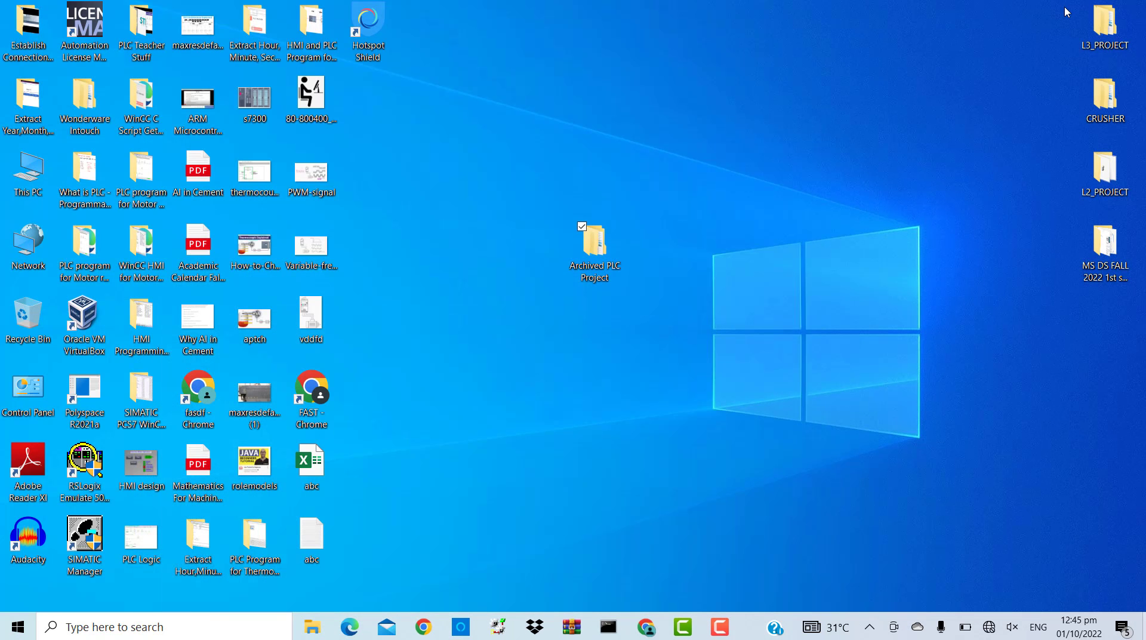
double_click(100, 529)
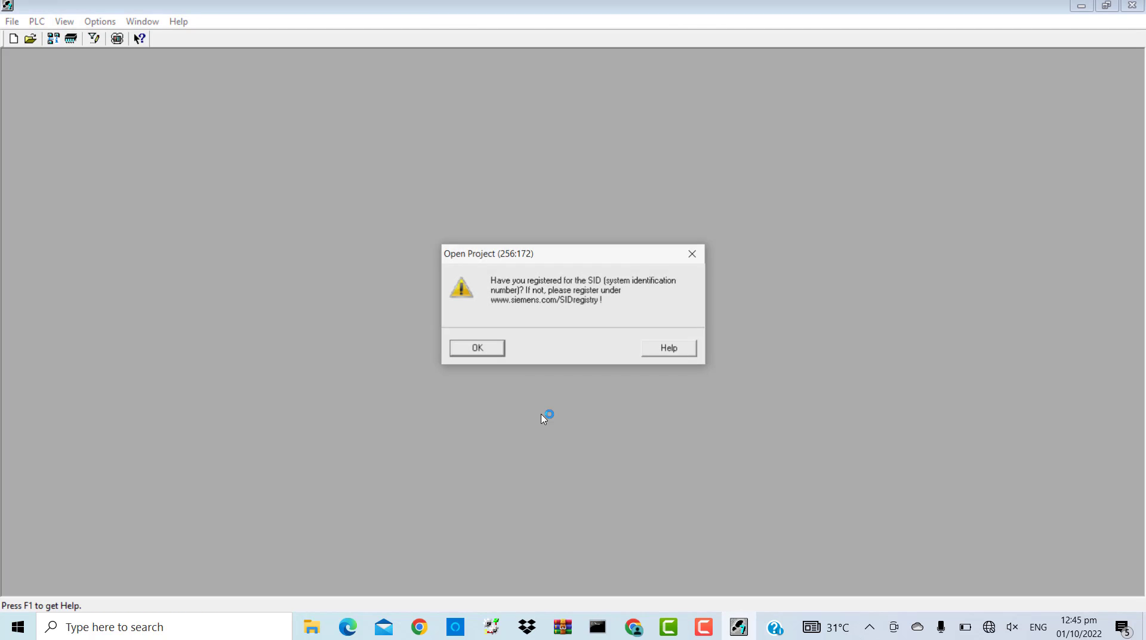
left_click(489, 354)
left_click(489, 354)
left_click(489, 354)
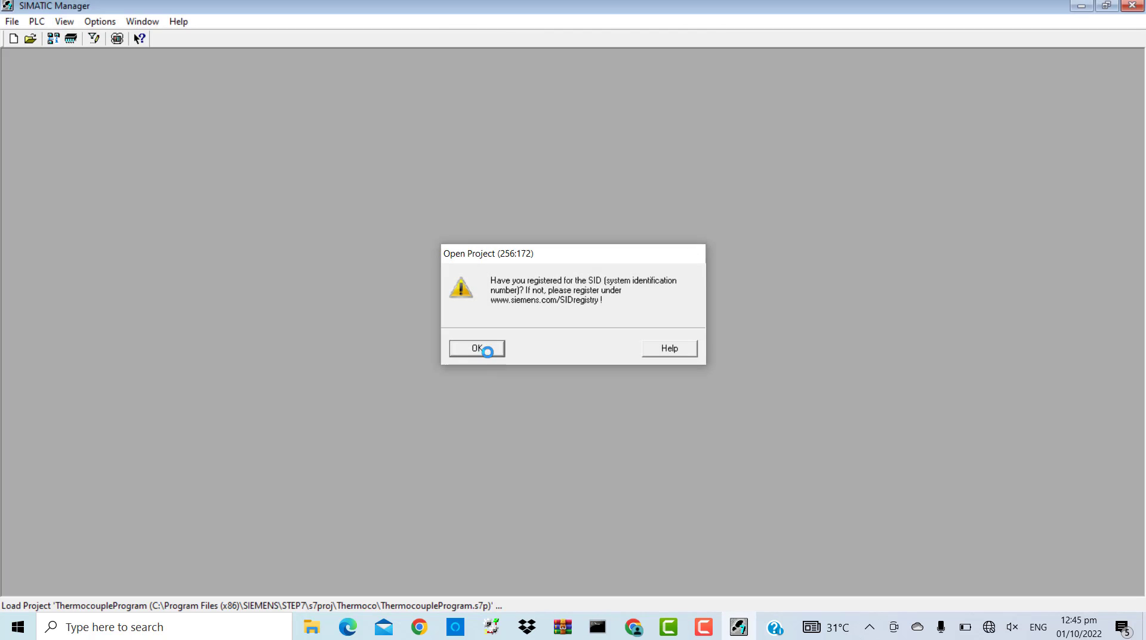
left_click(489, 355)
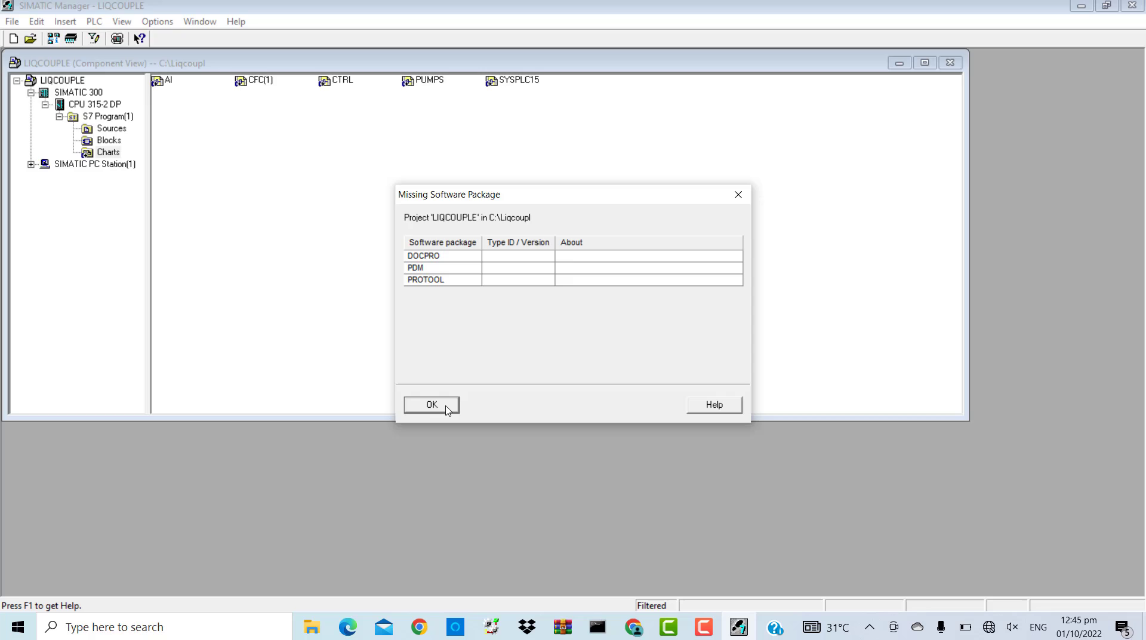
left_click(428, 402)
Step: Create a new empty project named MyRetreivedProject via File > New
left_click(28, 22)
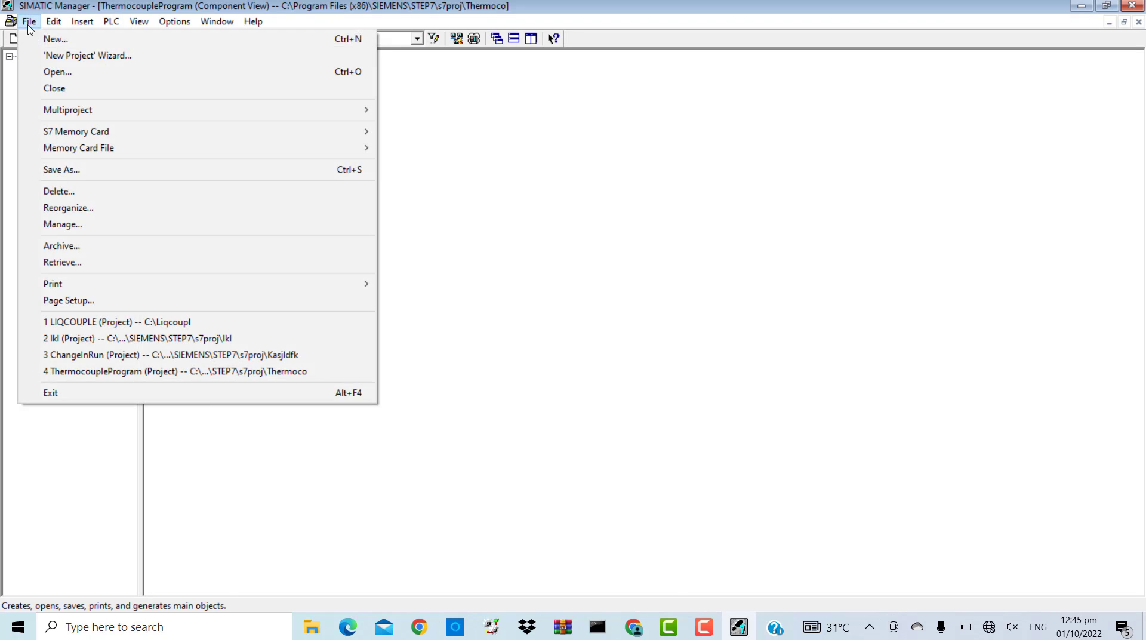
left_click(46, 39)
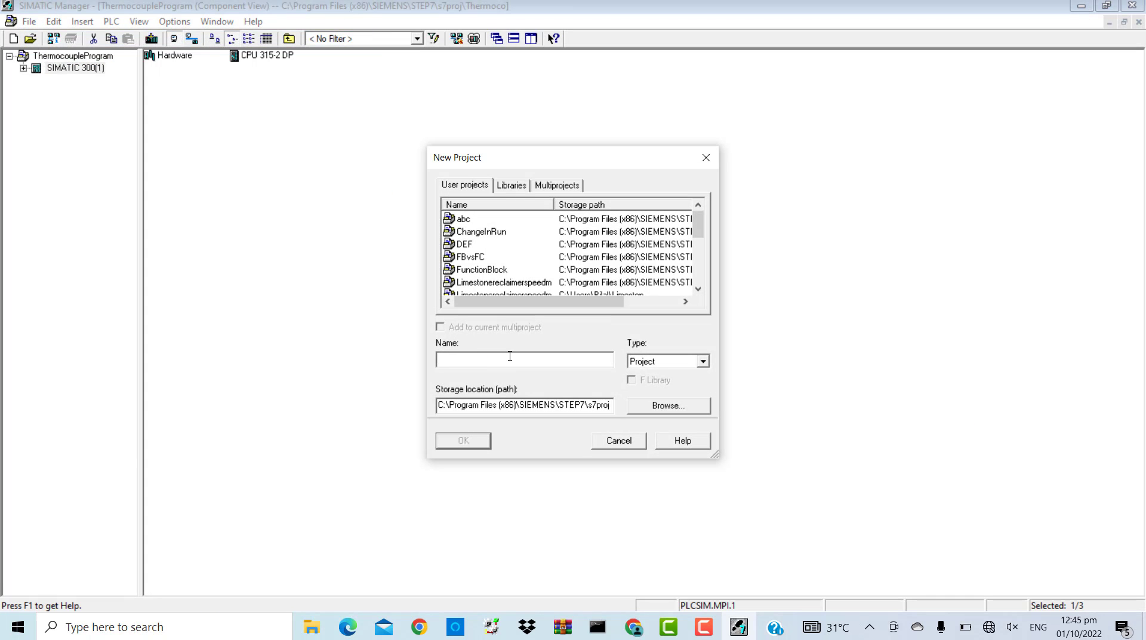
type("MyRetreived Po")
key("BackSpace")
key("BackSpace")
type("Project")
key("Return")
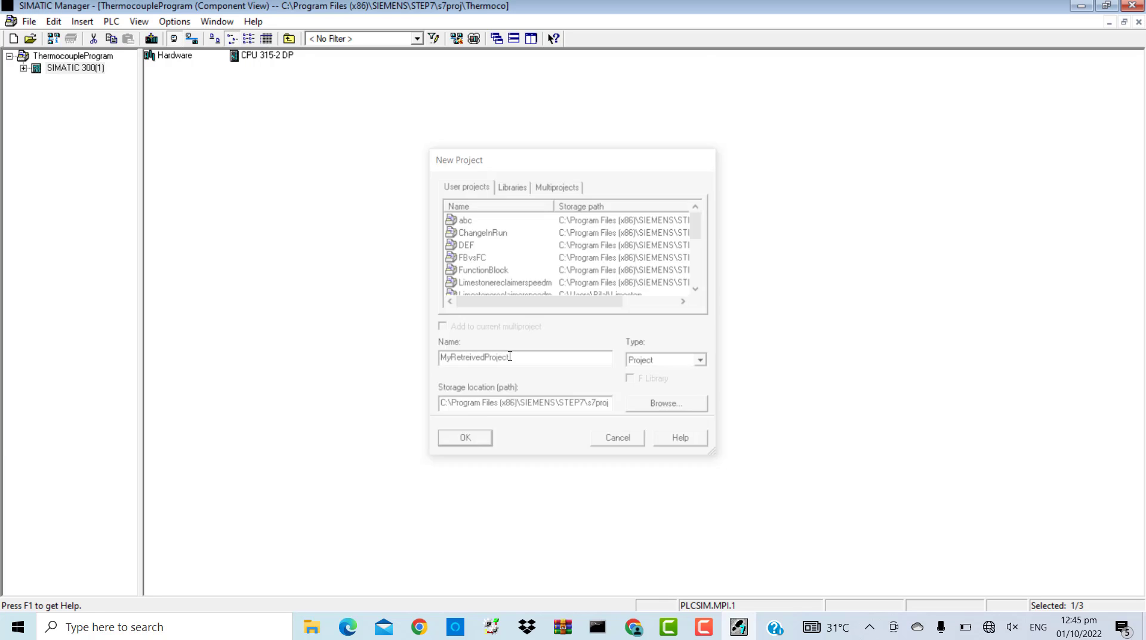
Step: Retrieve Thermoco from Desktop's Archived PLC Project into S7Proj, renamed to Thermo_1
left_click(29, 21)
left_click(98, 264)
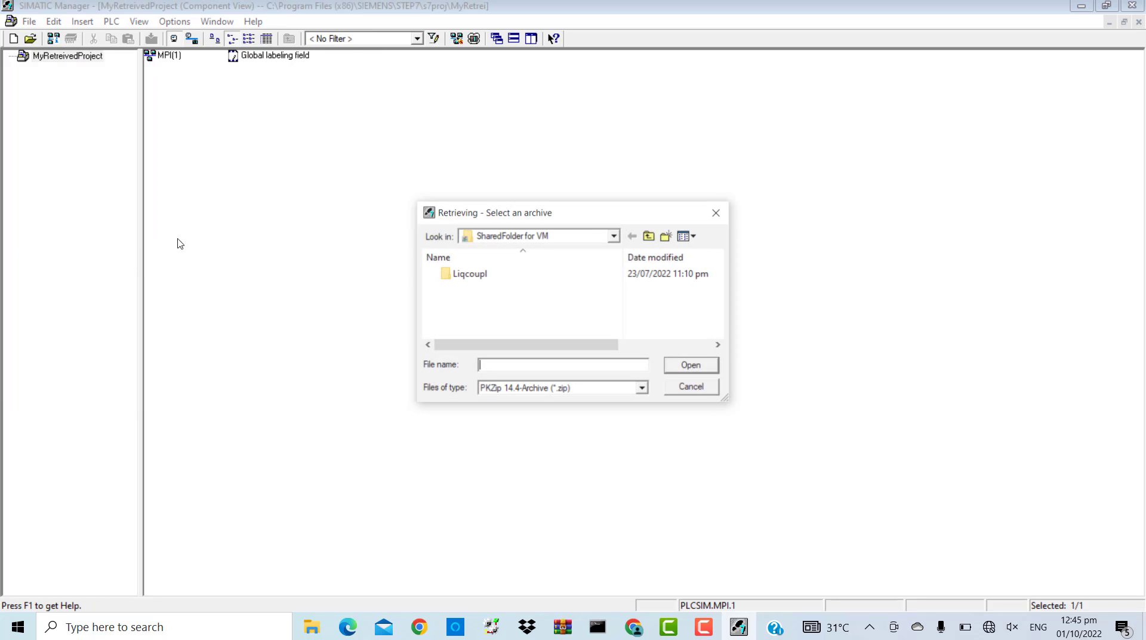
left_click(614, 236)
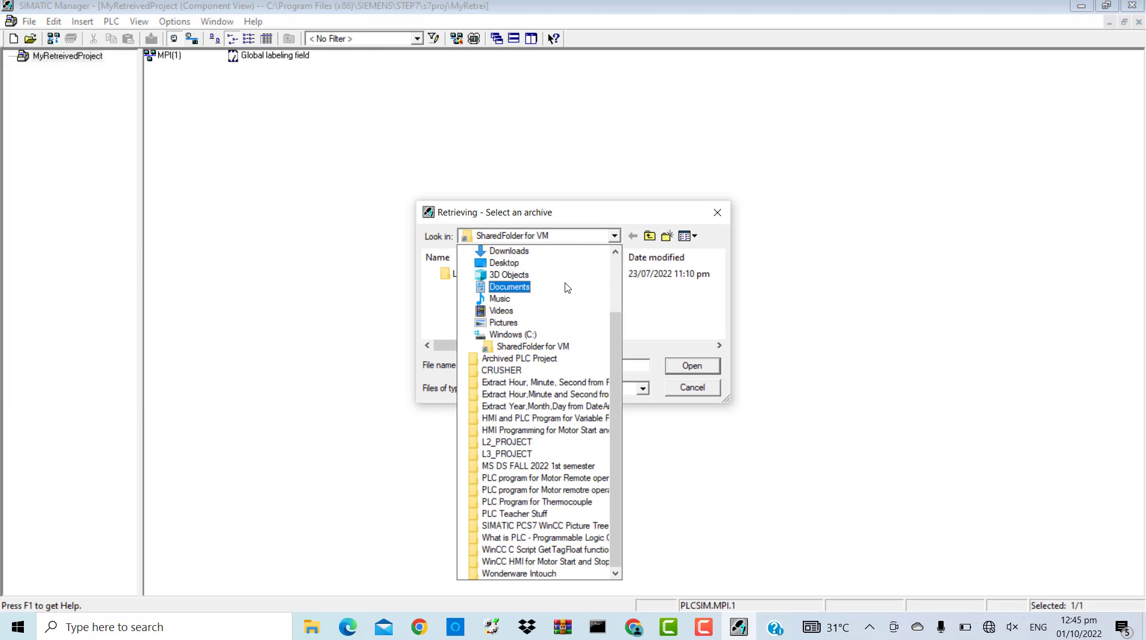
left_click(548, 263)
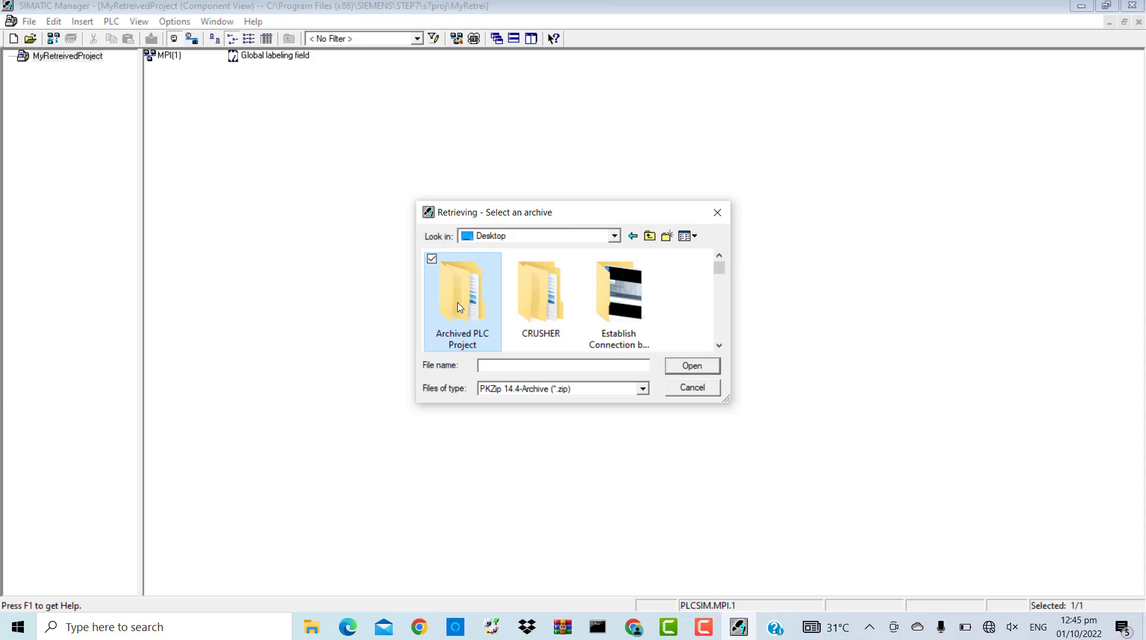
double_click(461, 301)
left_click(469, 274)
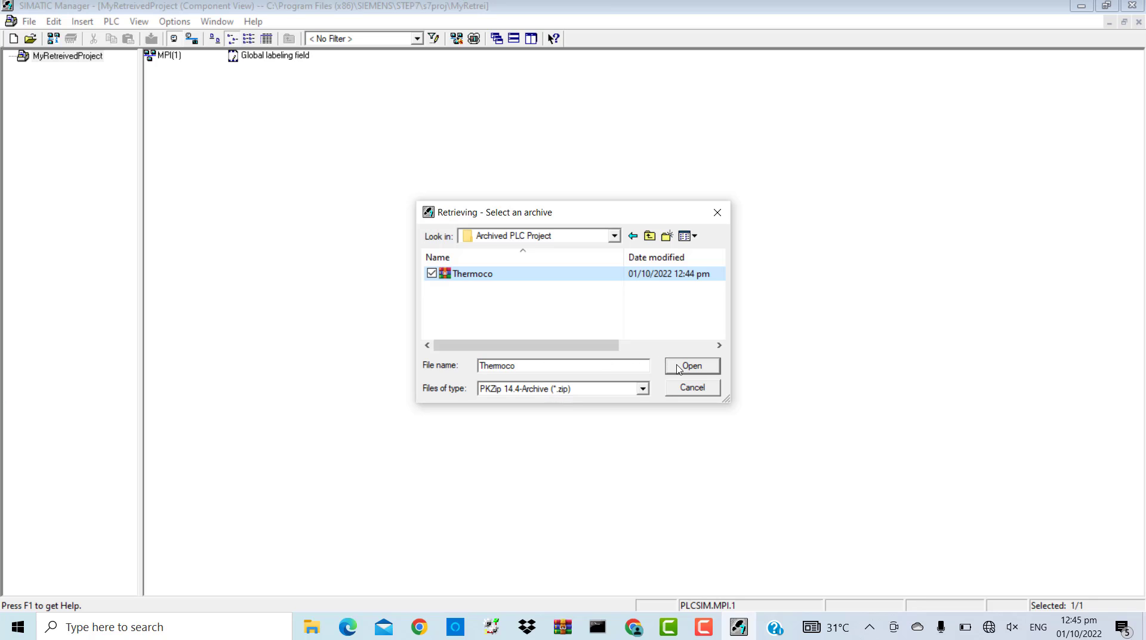
left_click(678, 365)
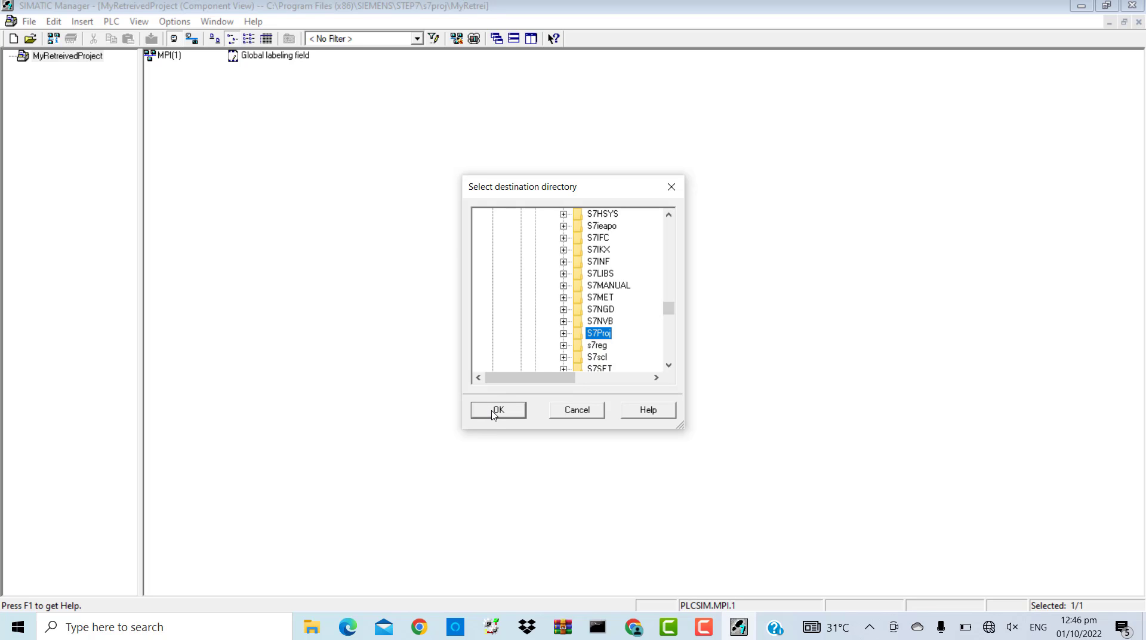
left_click(497, 410)
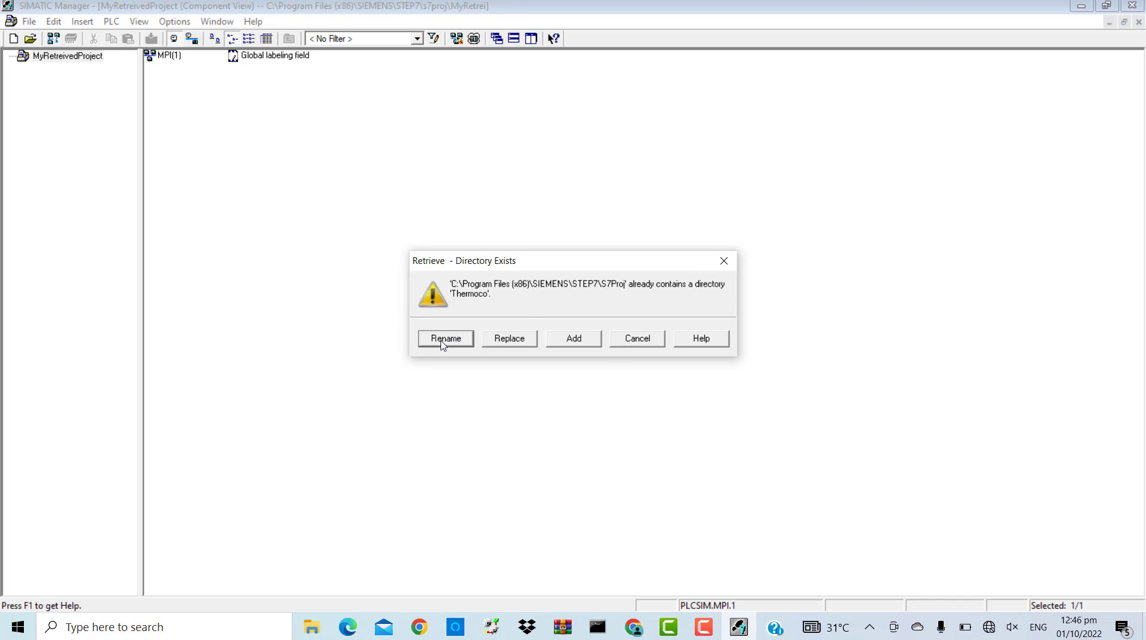
left_click(448, 342)
Step: Acknowledge storage as Thermo_1 and open the retrieved project, dismissing the SID reminder
left_click(475, 360)
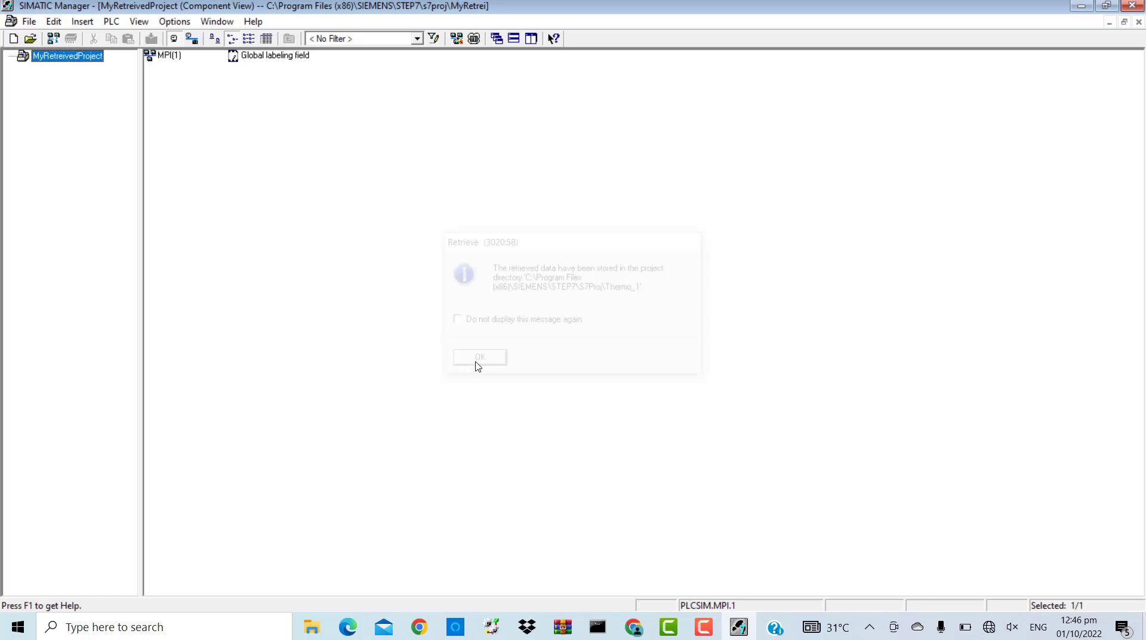
left_click(507, 353)
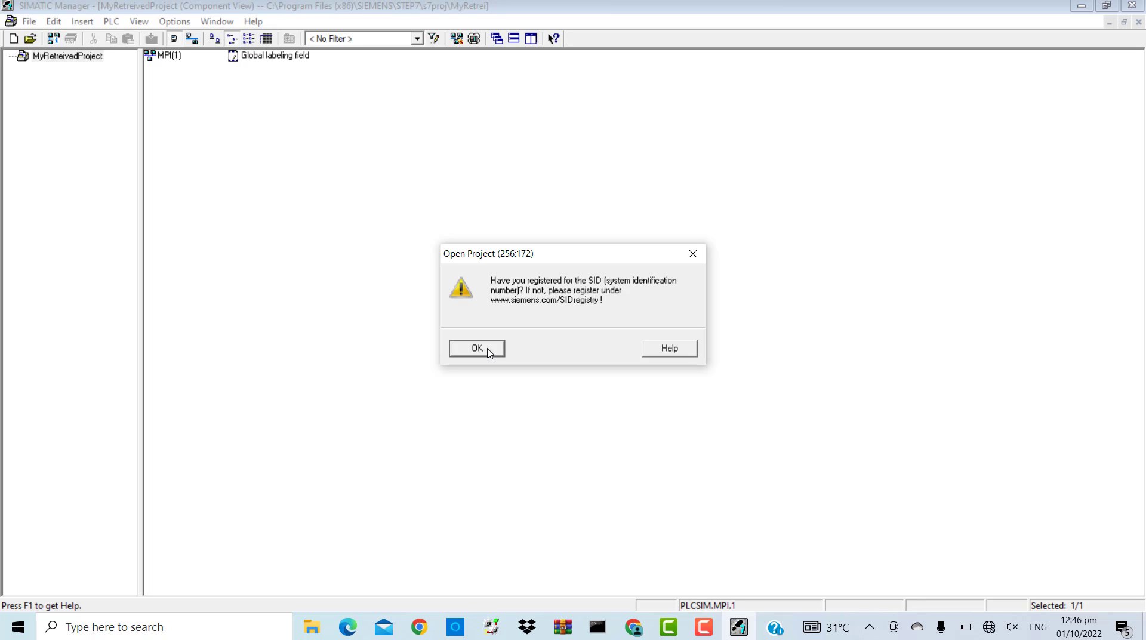
left_click(488, 351)
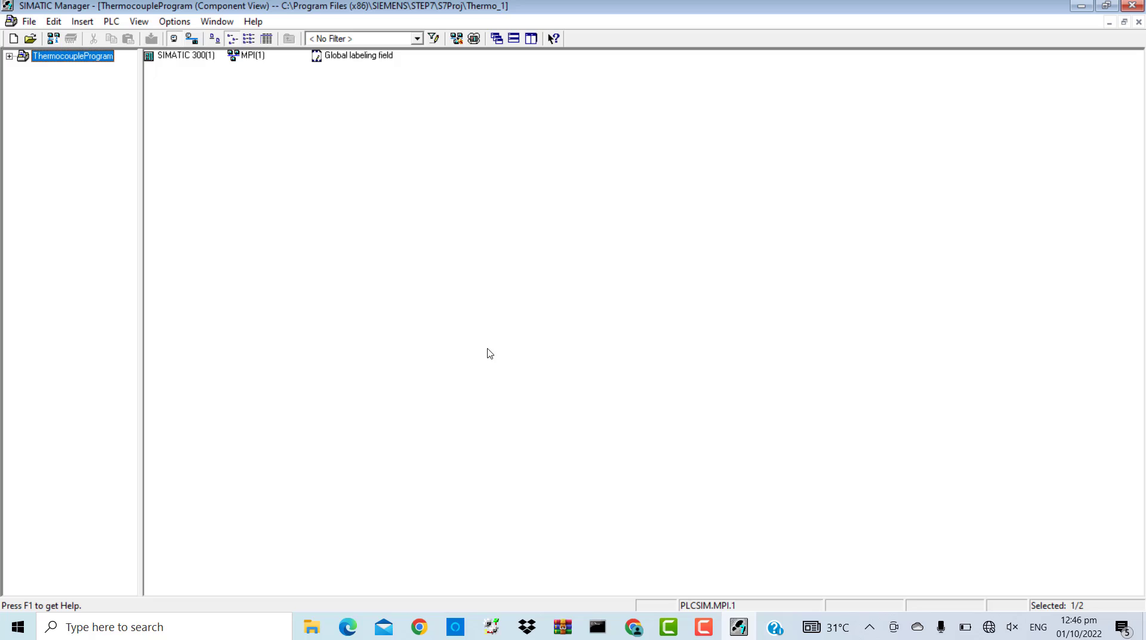
Step: Expand the tree to S7 Program(1) and list Blocks: OB1, FC105, FC106, DB1, SFC105
left_click(9, 56)
left_click(23, 68)
left_click(37, 80)
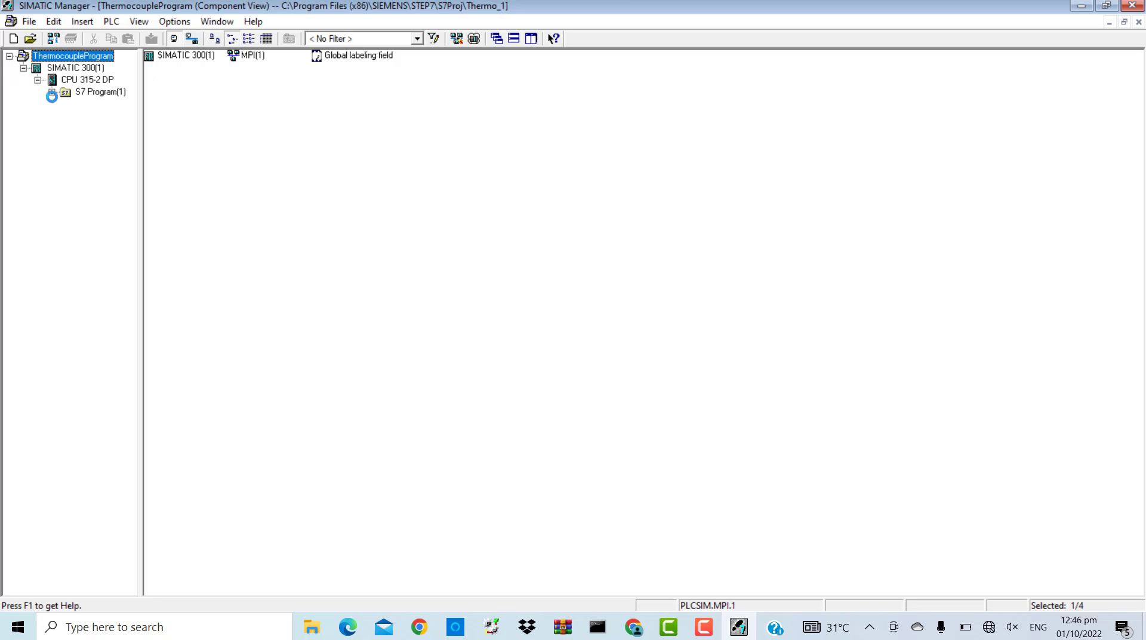
left_click(52, 92)
left_click(95, 116)
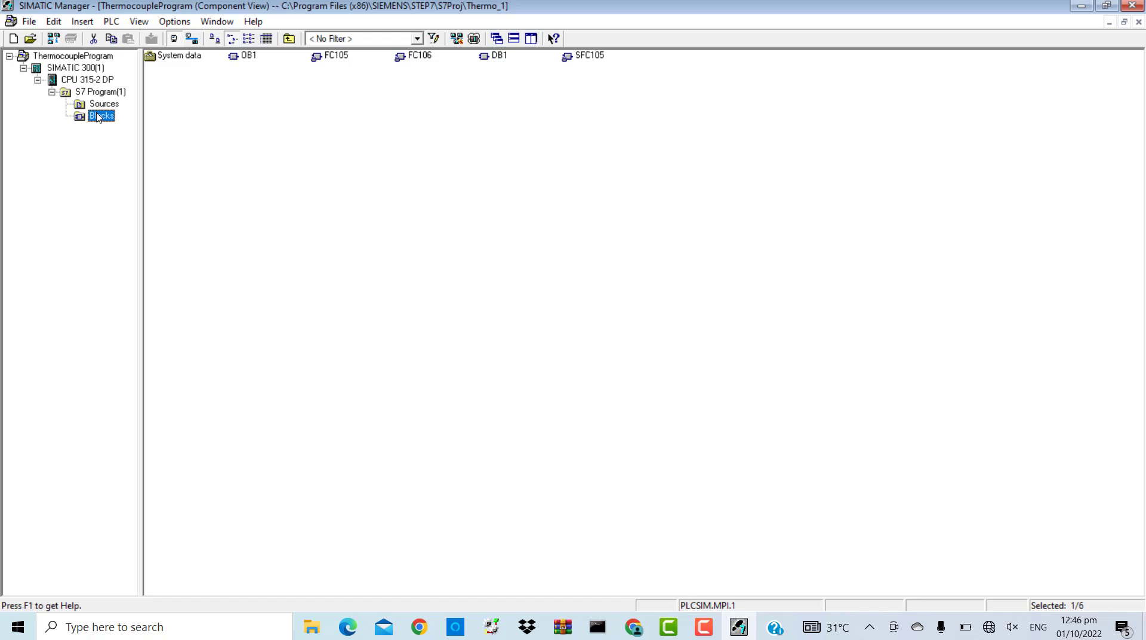